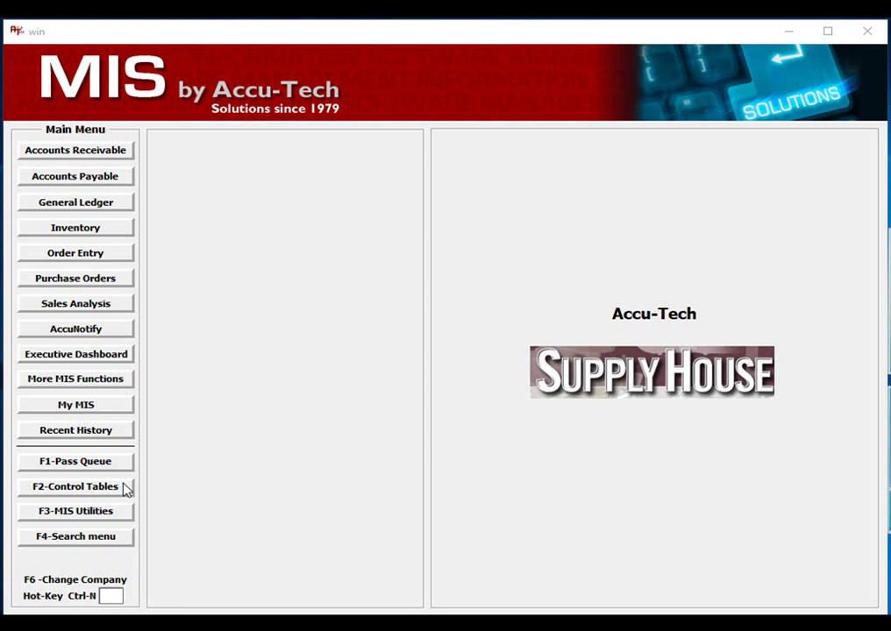
Open the I4 Control Table in update mode, review the serial/lot number settings on screen I4-10, and save and exit
{"action": "left_click", "coordinate": [126, 488]}
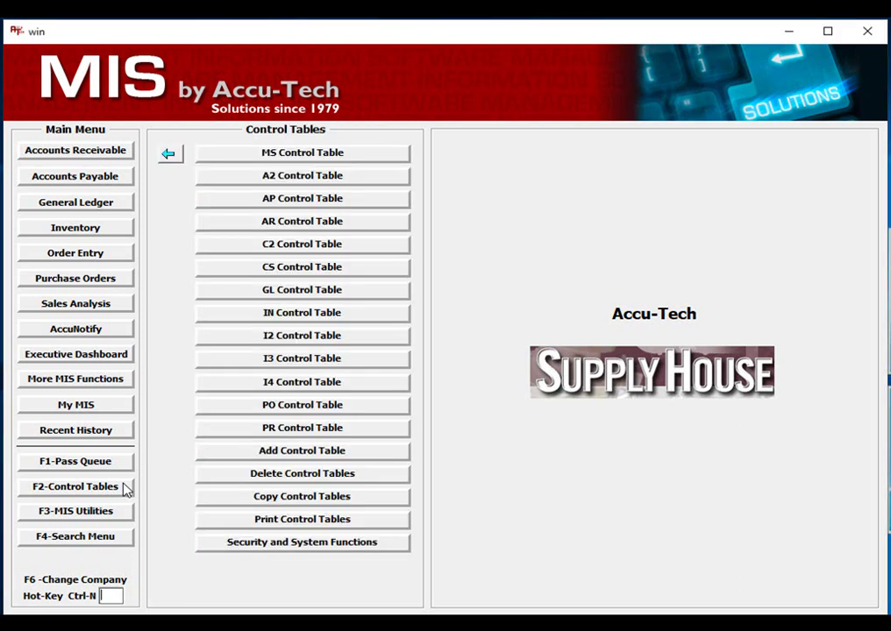
{"action": "left_click", "coordinate": [384, 386]}
{"action": "key", "text": "F2"}
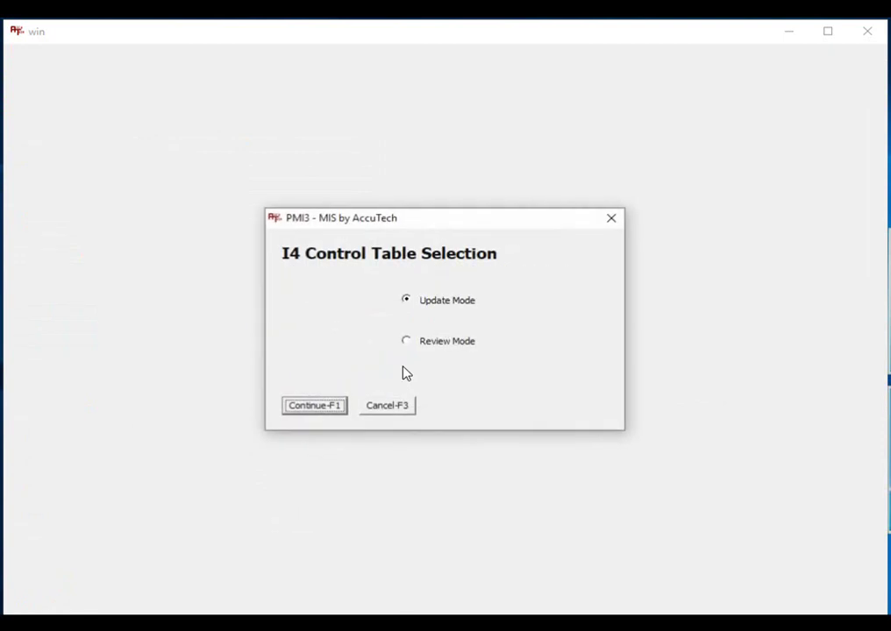
{"action": "key", "text": "F1"}
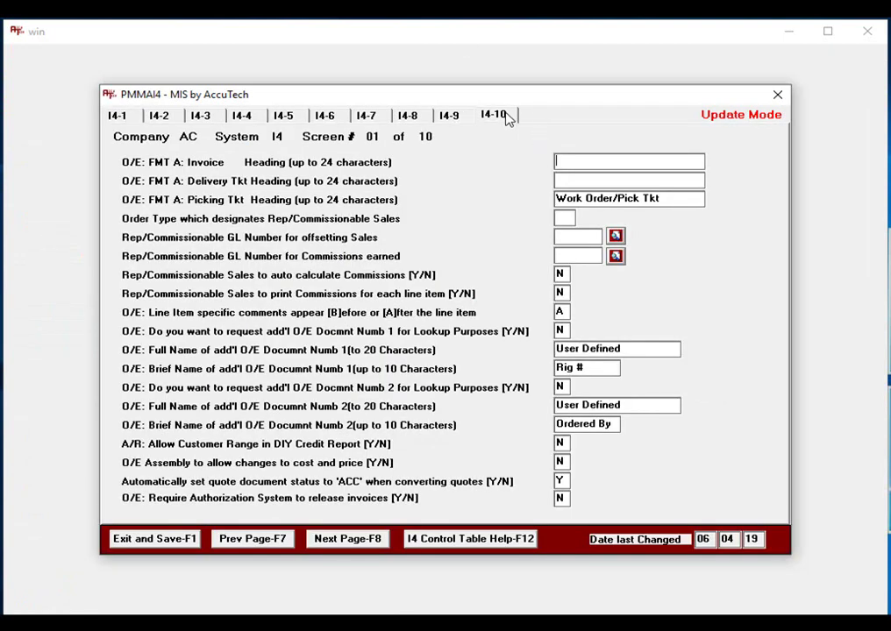
{"action": "left_click", "coordinate": [505, 115]}
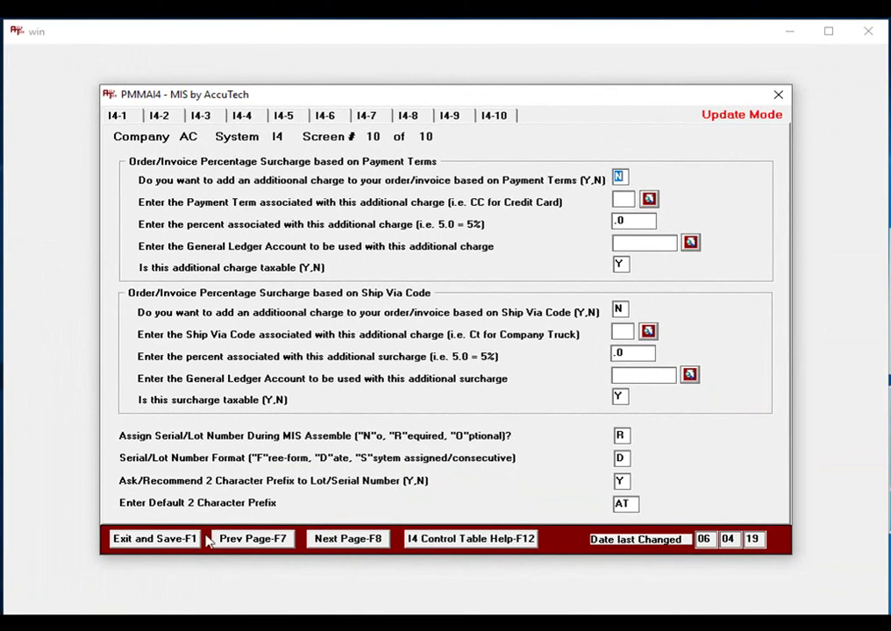
{"action": "left_click", "coordinate": [192, 541]}
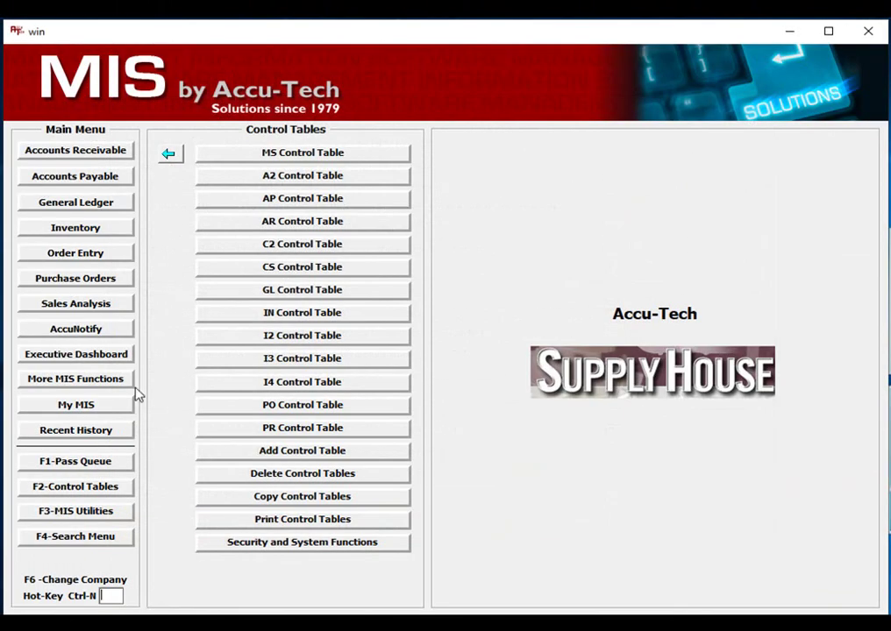
Open Assemble/Disassemble Kit for Stock in the inventory kits functions and enter the data entry person's initials
{"action": "left_click", "coordinate": [101, 234]}
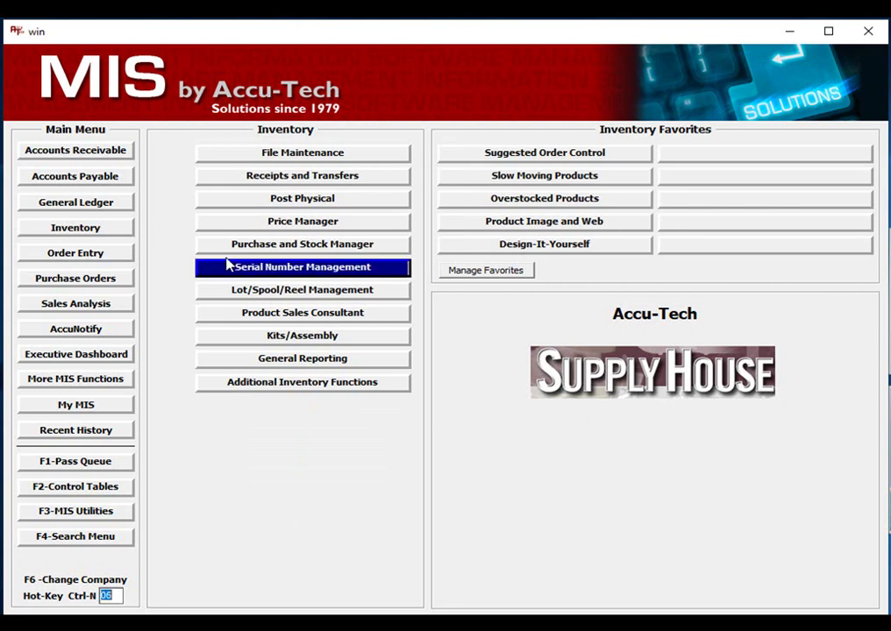
{"action": "left_click", "coordinate": [306, 336]}
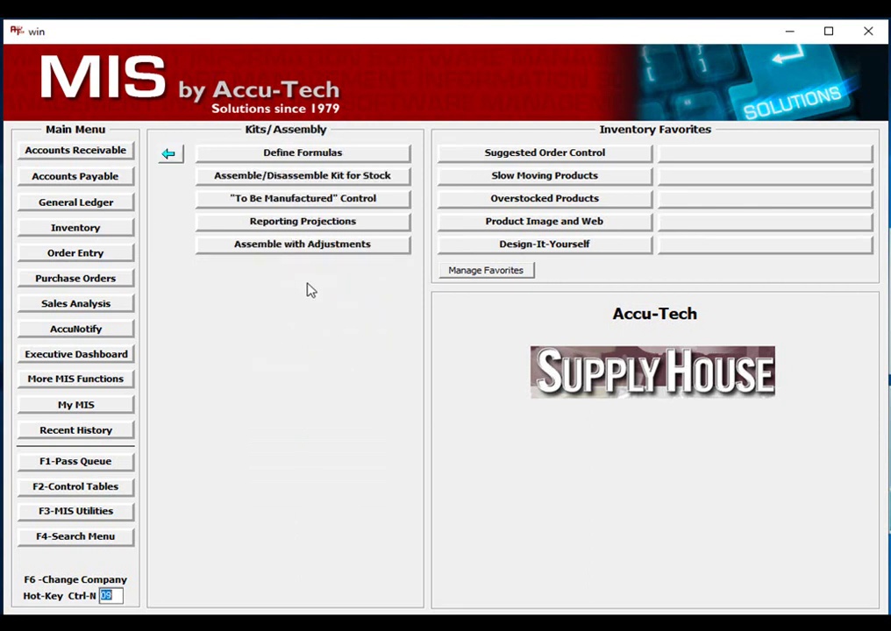
{"action": "left_click", "coordinate": [308, 178]}
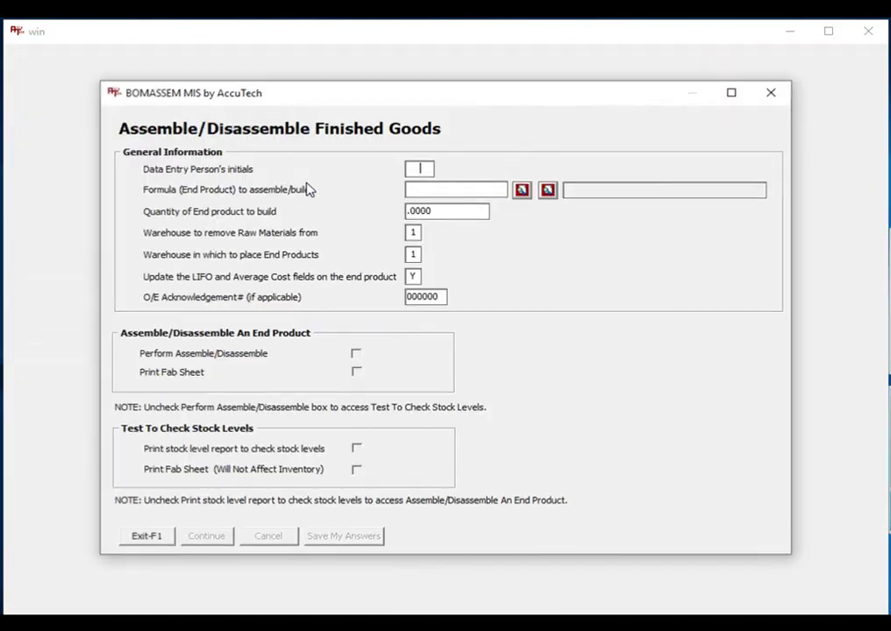
{"action": "type", "text": "BOB"}
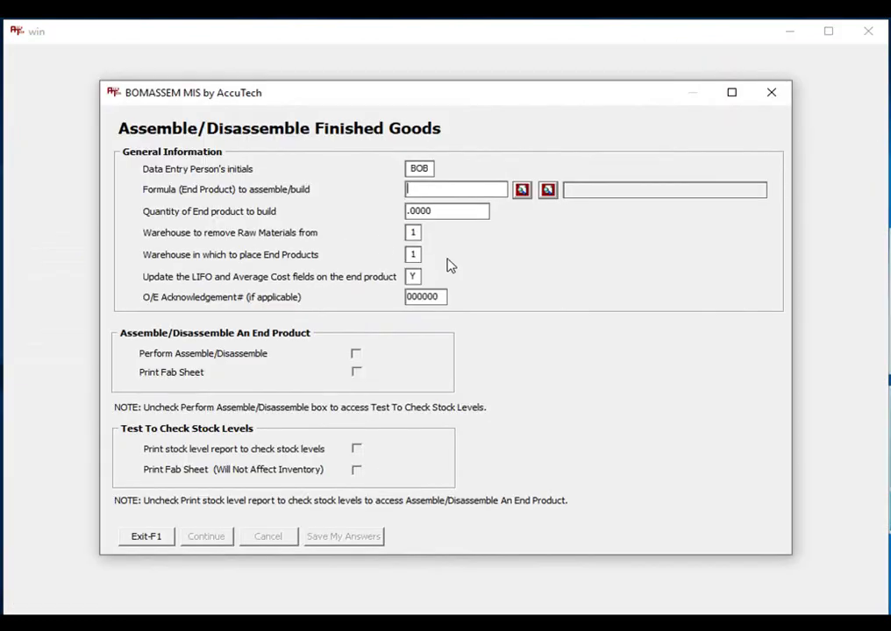
Search the product lookup with the wildcard CAB and choose tow cable 50335-A as the formula to assemble
{"action": "left_click", "coordinate": [522, 190]}
{"action": "left_click", "coordinate": [297, 89]}
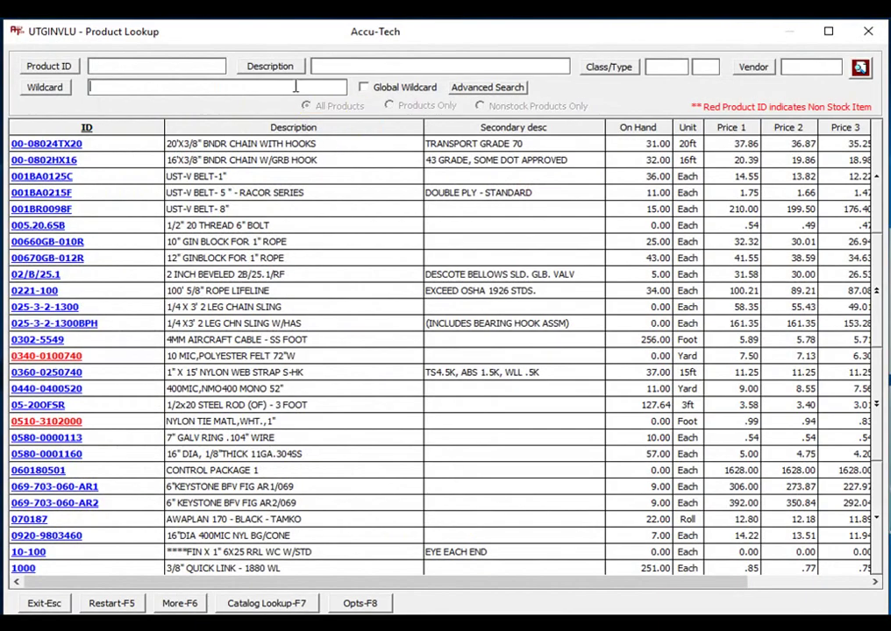
{"action": "type", "text": "CAB"}
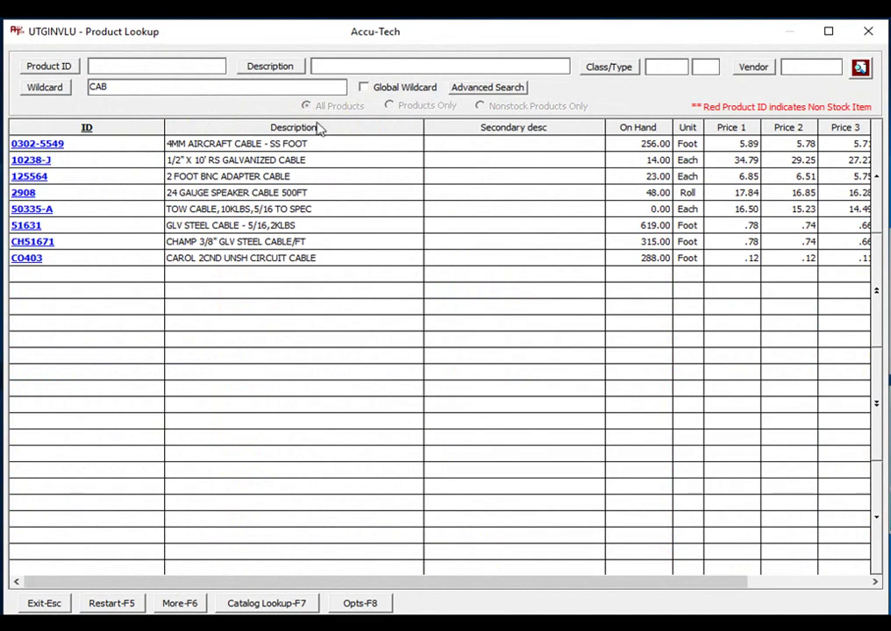
{"action": "left_click", "coordinate": [300, 214]}
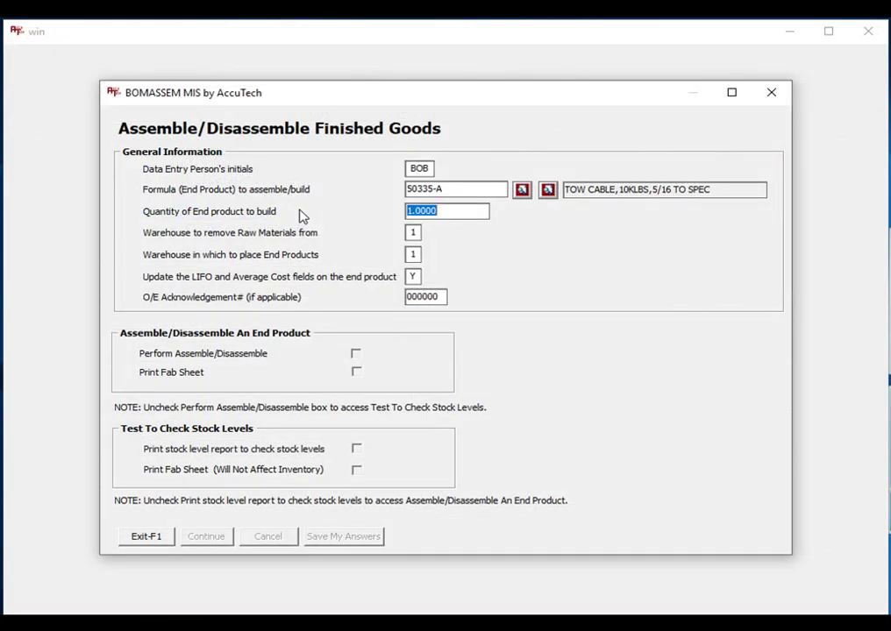
Set the quantity of end product to build to 3 and proceed to the output selection with the default warehouses
{"action": "type", "text": "3"}
{"action": "key", "text": "Tab"}
{"action": "key", "text": "Tab"}
{"action": "key", "text": "Return"}
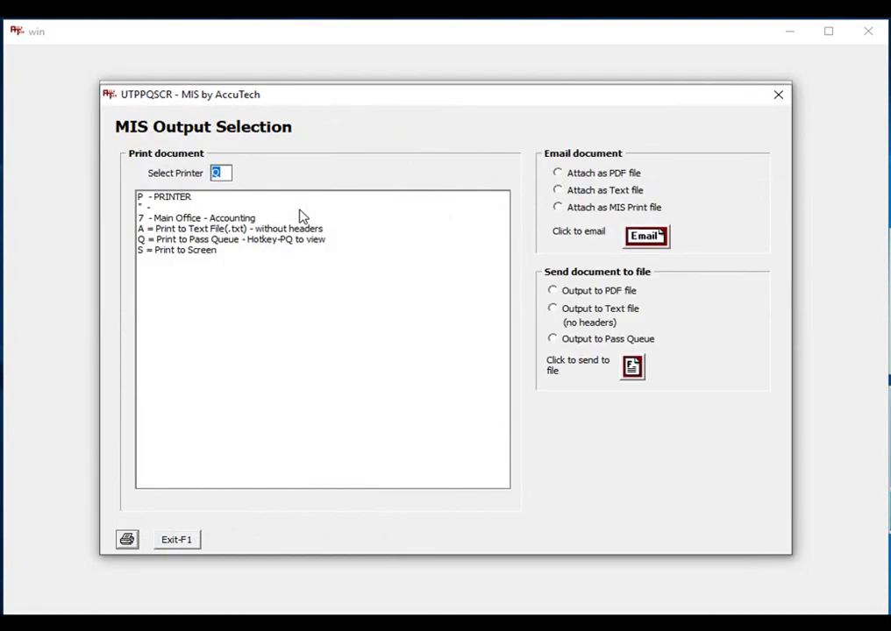
Send the assembly document to the Pass Queue with the comment "TOW CABLE 6/4/19"
{"action": "key", "text": "Return"}
{"action": "type", "text": "TOW CABLE 6/4/"}
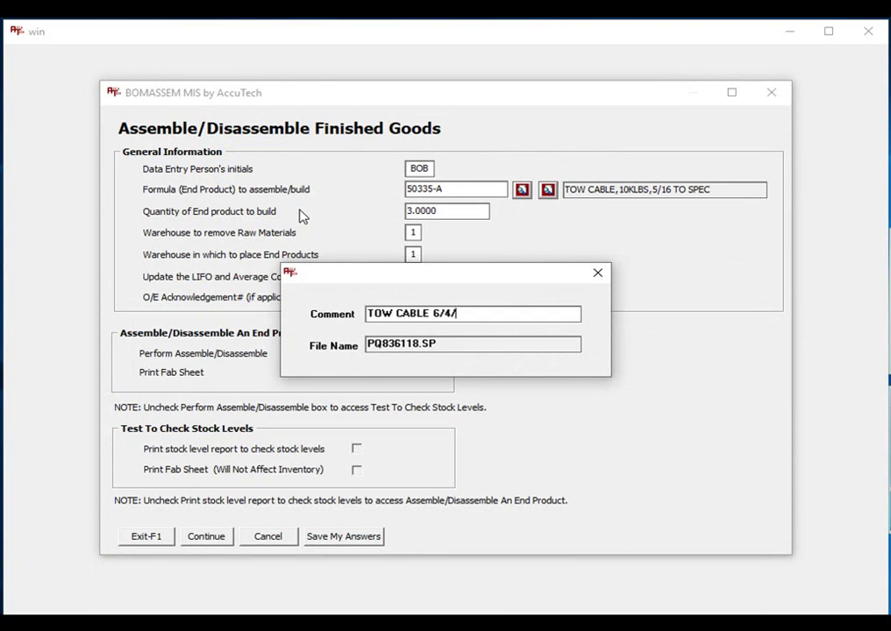
{"action": "type", "text": "19"}
{"action": "key", "text": "Return"}
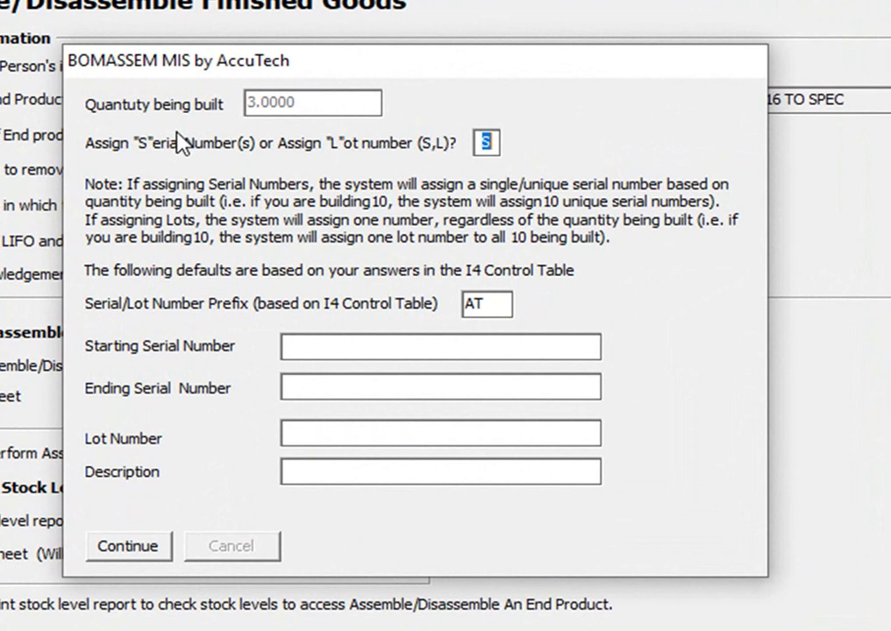
Assign serial numbers with the prefix AT, accept the proposed starting and ending numbers, and exit the assembly form
{"action": "key", "text": "Tab"}
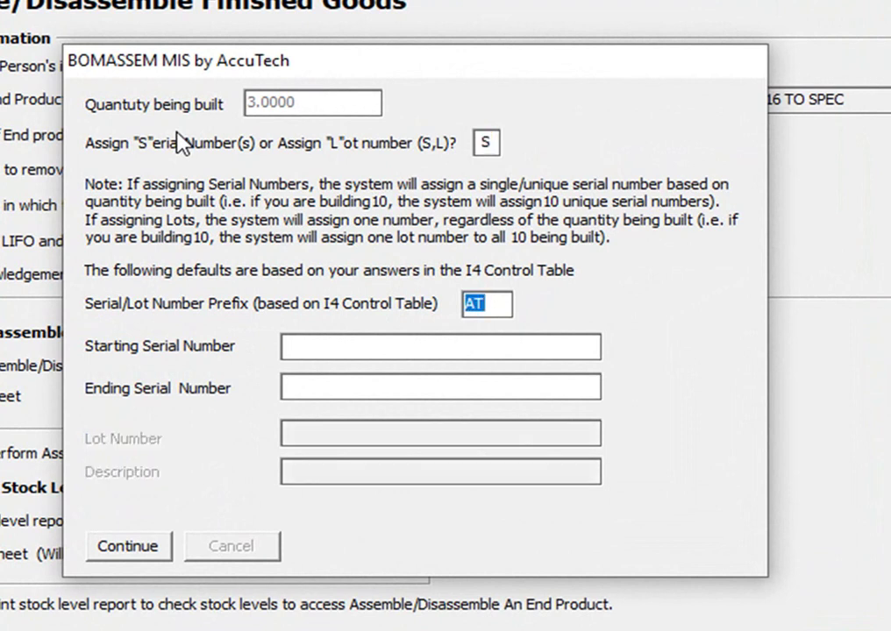
{"action": "key", "text": "Tab"}
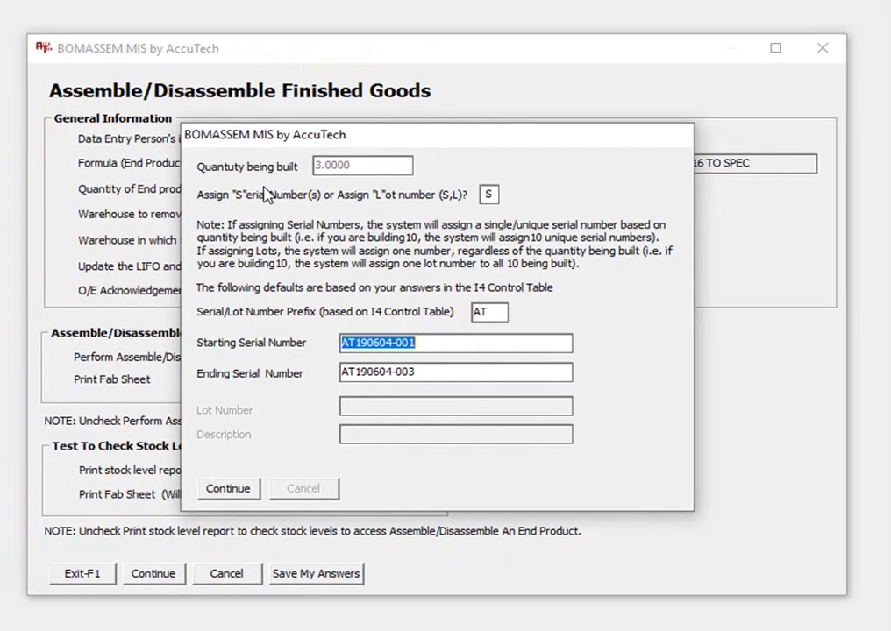
{"action": "key", "text": "Return"}
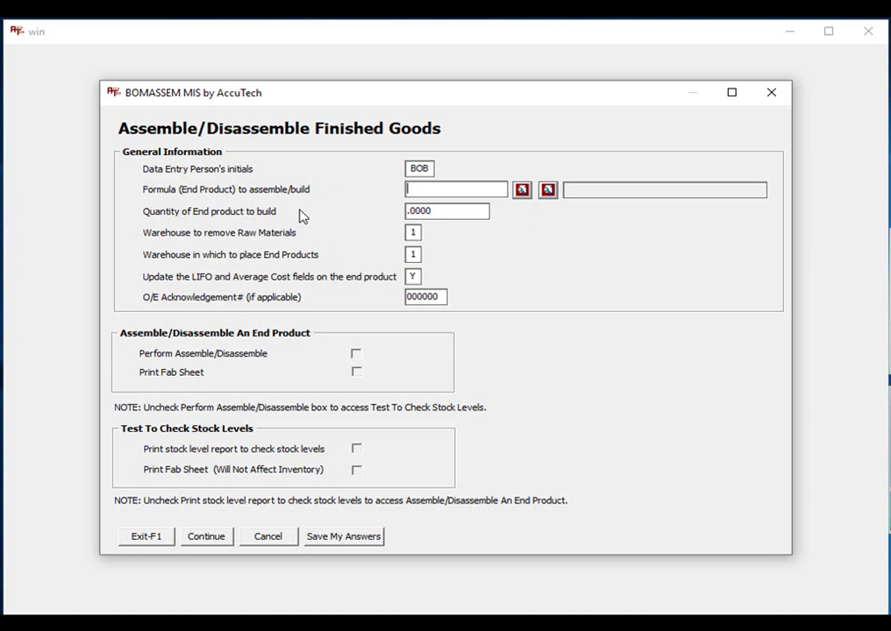
{"action": "left_click", "coordinate": [161, 536]}
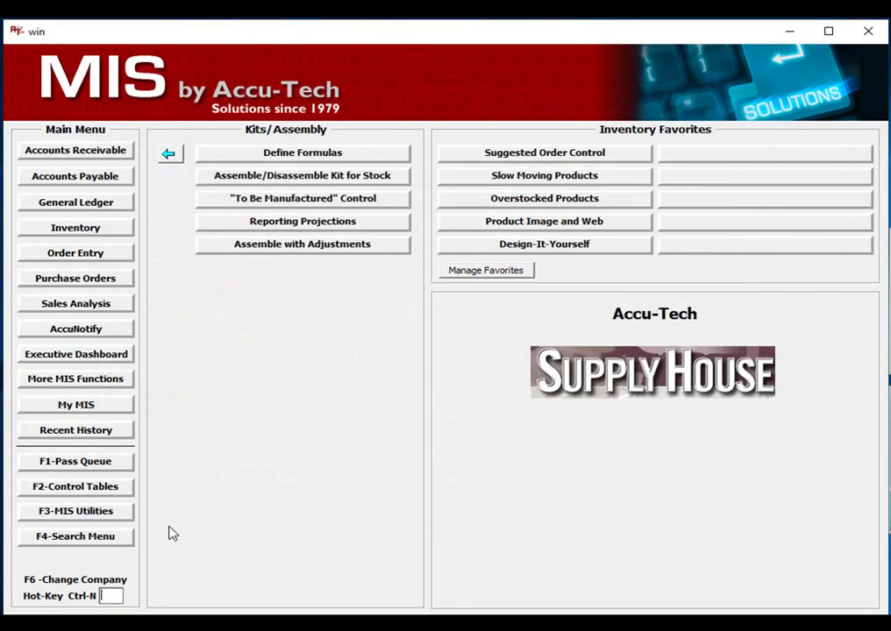
Return to the inventory functions and open Serial Number Maintenance under Serial Number Management
{"action": "left_click", "coordinate": [167, 155]}
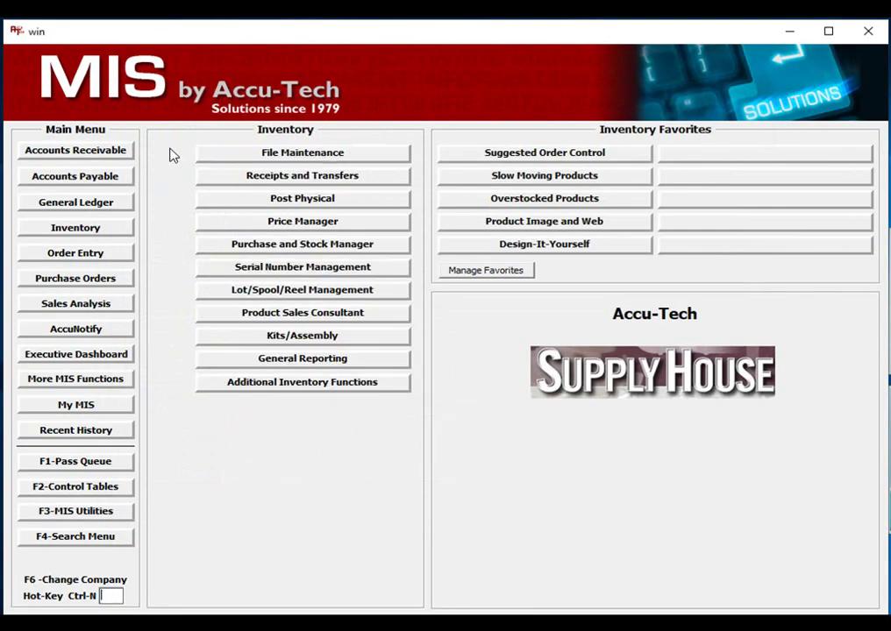
{"action": "left_click", "coordinate": [357, 275]}
{"action": "left_click", "coordinate": [322, 163]}
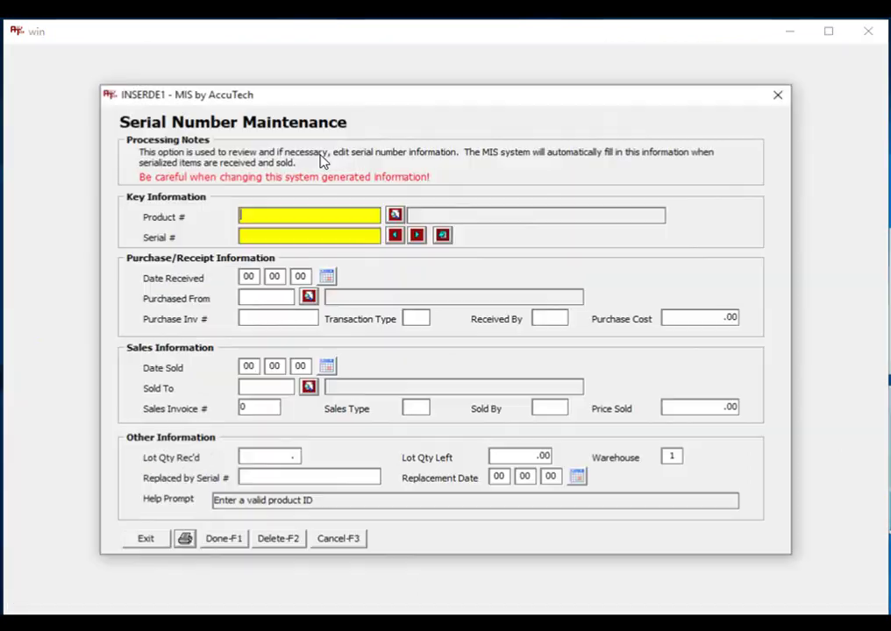
Look up tow cable 50335-A with the wildcard CAB and display its first serial number record
{"action": "left_click", "coordinate": [397, 216]}
{"action": "left_click", "coordinate": [266, 90]}
{"action": "type", "text": "CAB"}
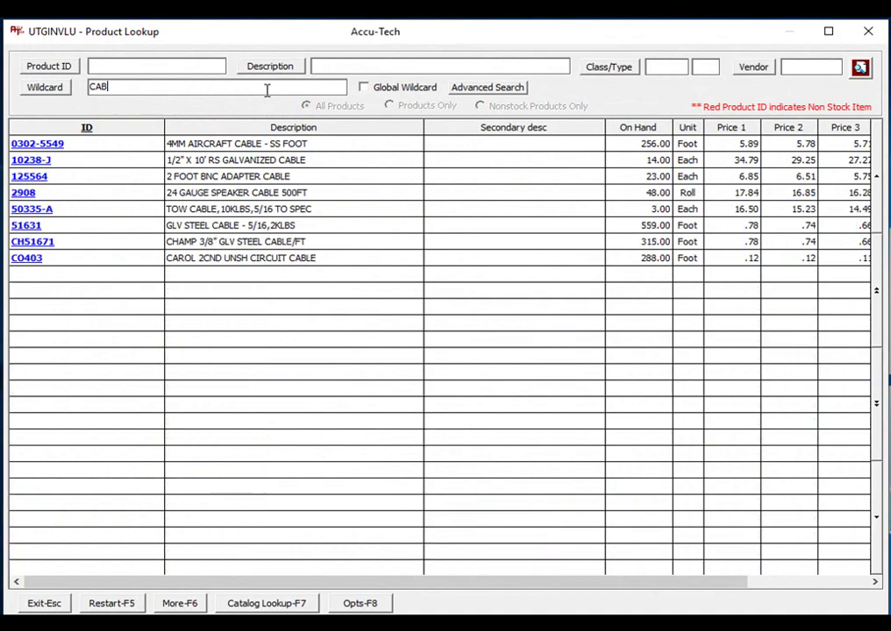
{"action": "double_click", "coordinate": [284, 208]}
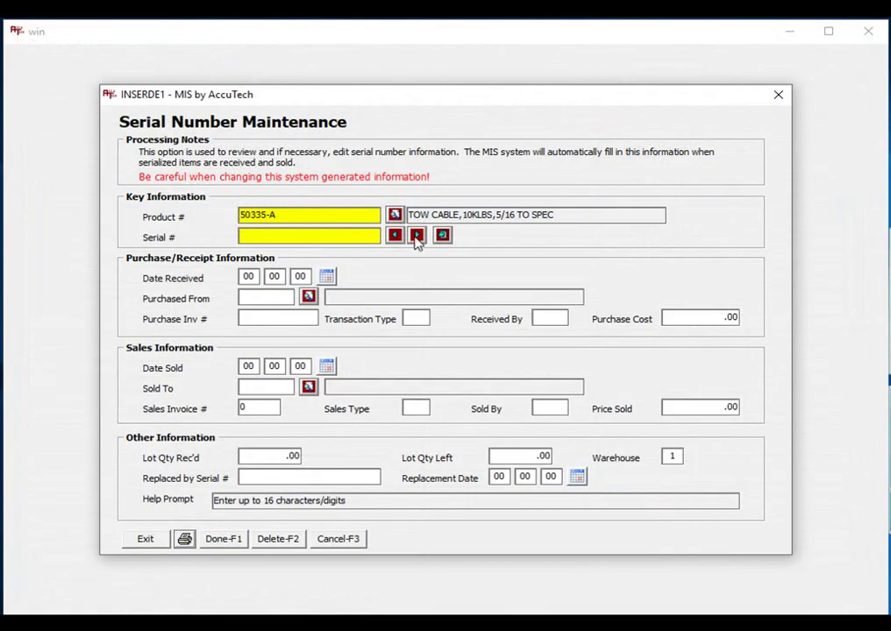
{"action": "left_click", "coordinate": [416, 236]}
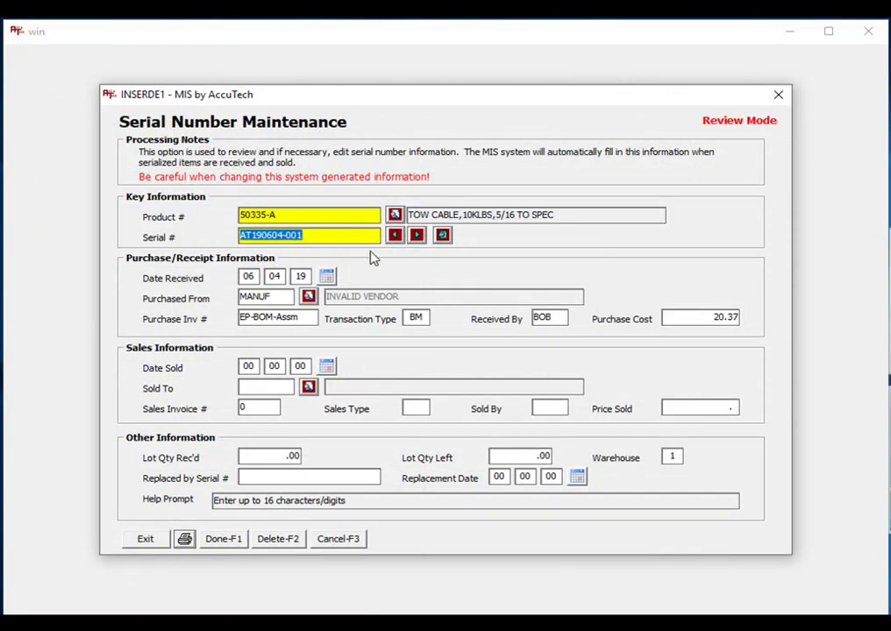